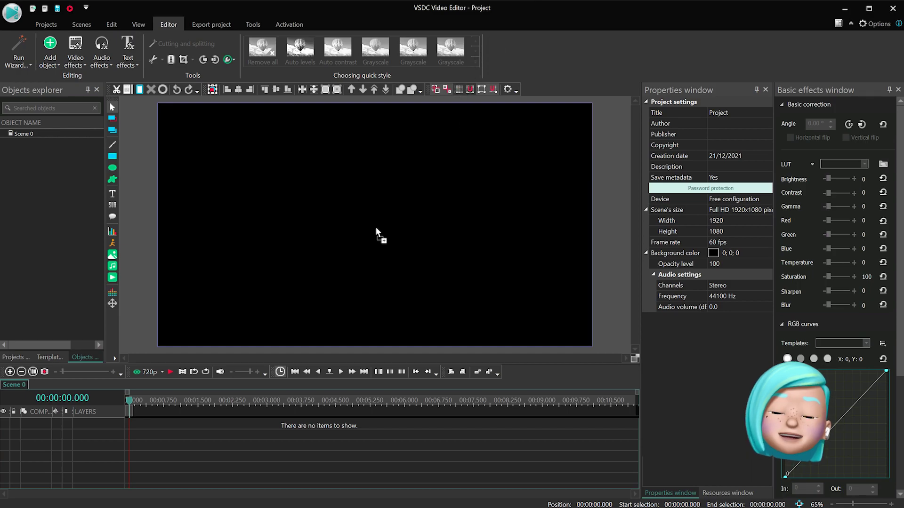
# - Add the VSDC logo image, resize it to 323×323 at bottom-left, and open its object timeline
pyautogui.moveTo(376, 227); pyautogui.dragTo(367, 246)
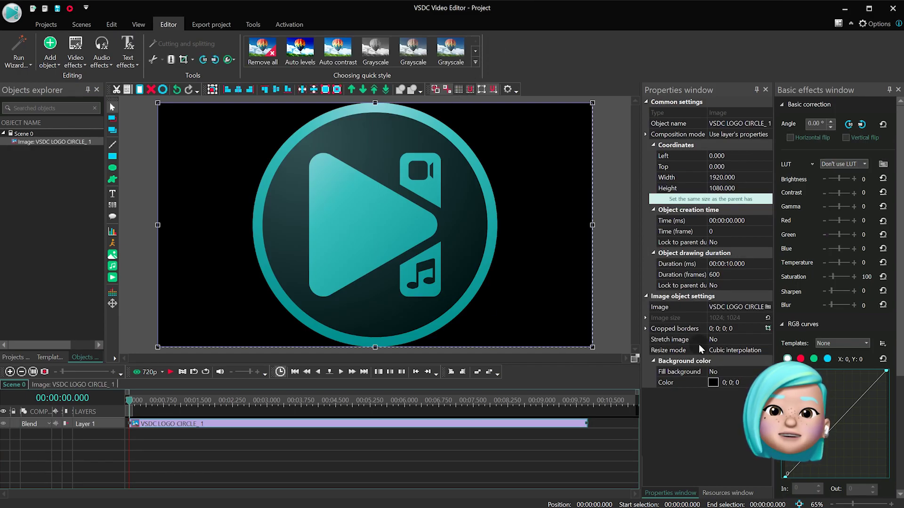
pyautogui.click(768, 318)
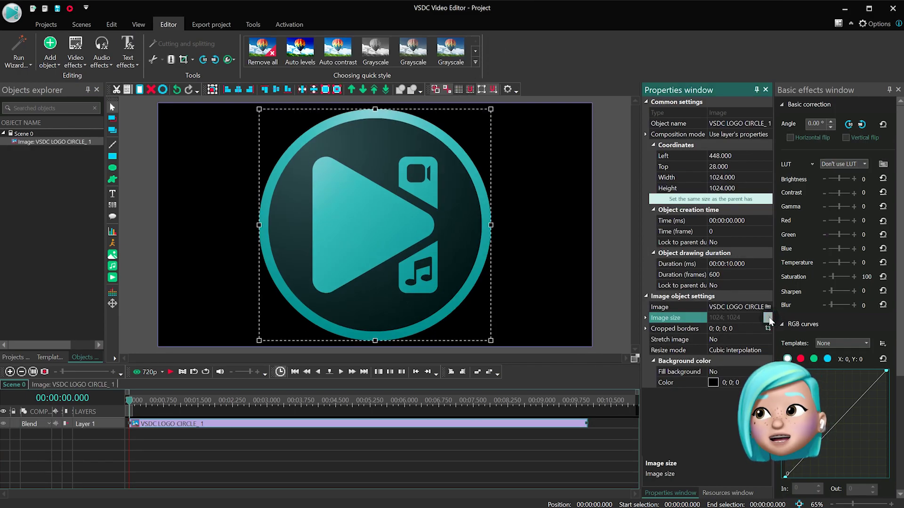
pyautogui.moveTo(490, 340); pyautogui.dragTo(332, 183)
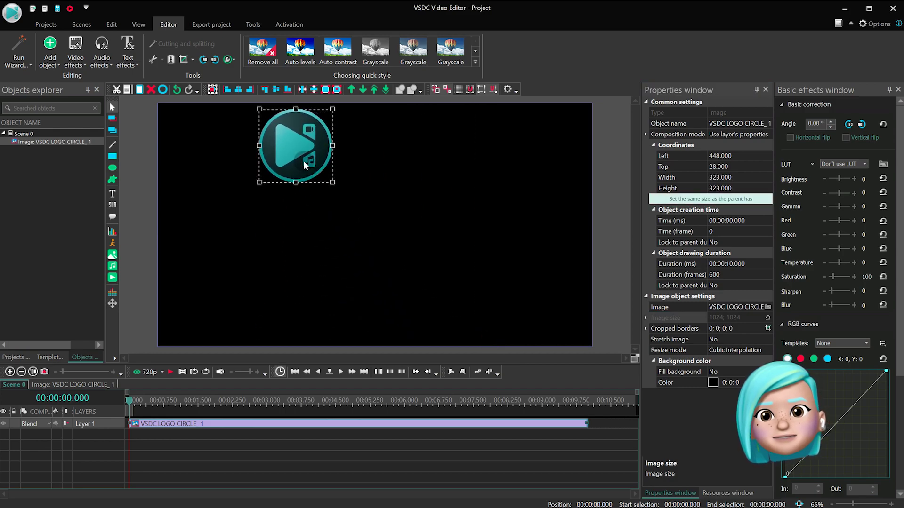
pyautogui.moveTo(293, 141); pyautogui.dragTo(226, 293)
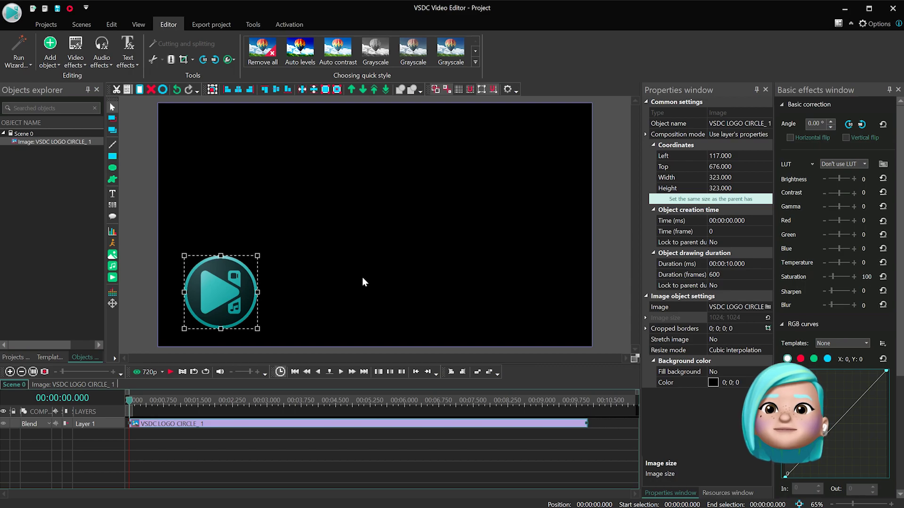
pyautogui.doubleClick(225, 424)
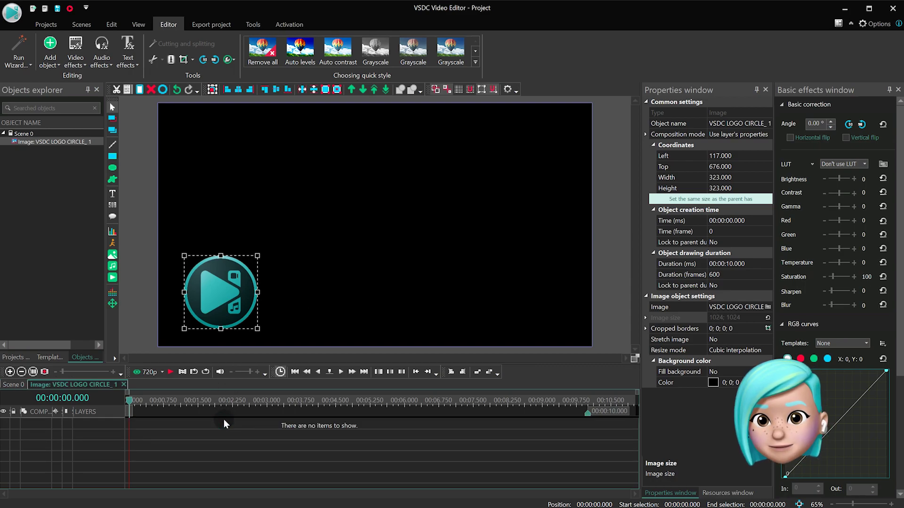
# - Add a Movement effect with a trajectory point at the top-right, then select Movement 1
pyautogui.click(115, 304)
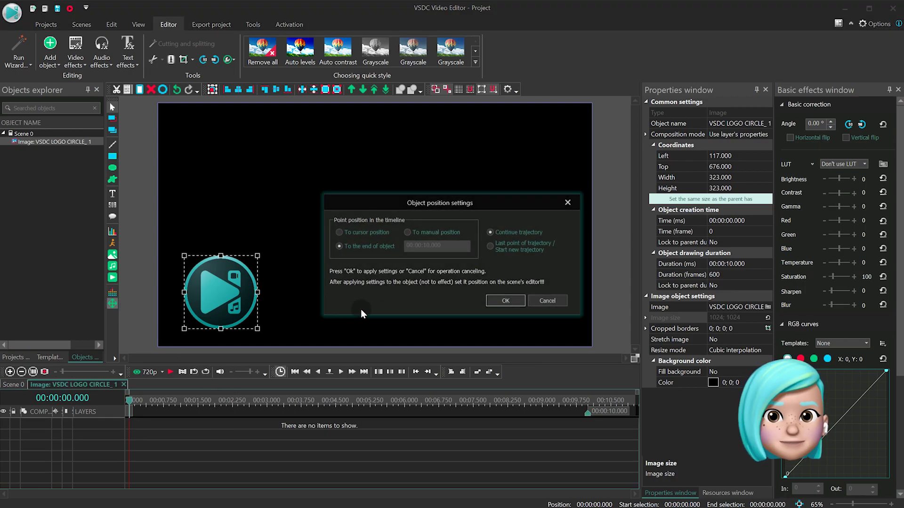
pyautogui.click(491, 301)
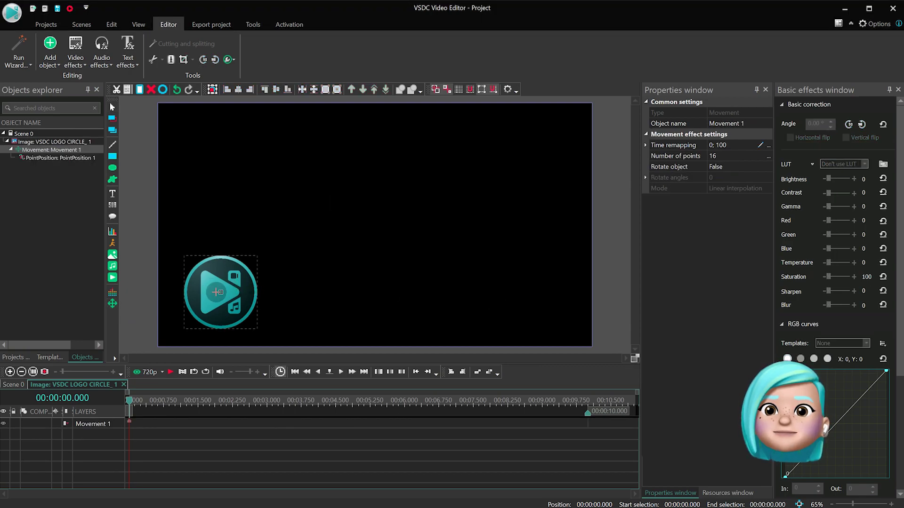
pyautogui.click(218, 292)
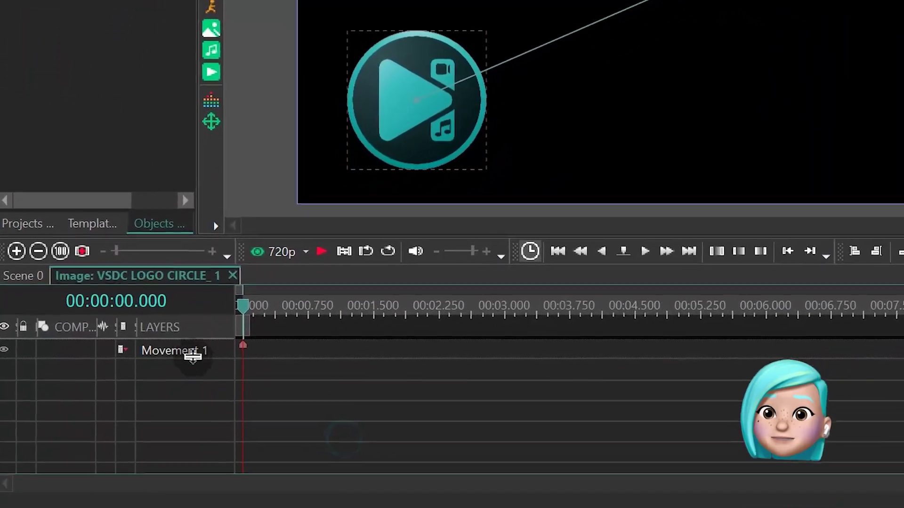
pyautogui.click(98, 424)
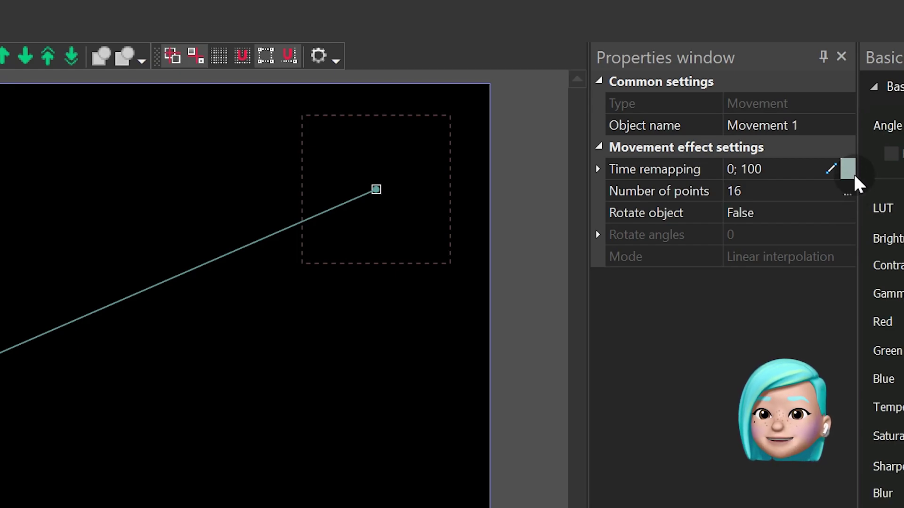
# - Apply the Ease In template to Movement 1's Time remapping and preview the movement
pyautogui.click(853, 175)
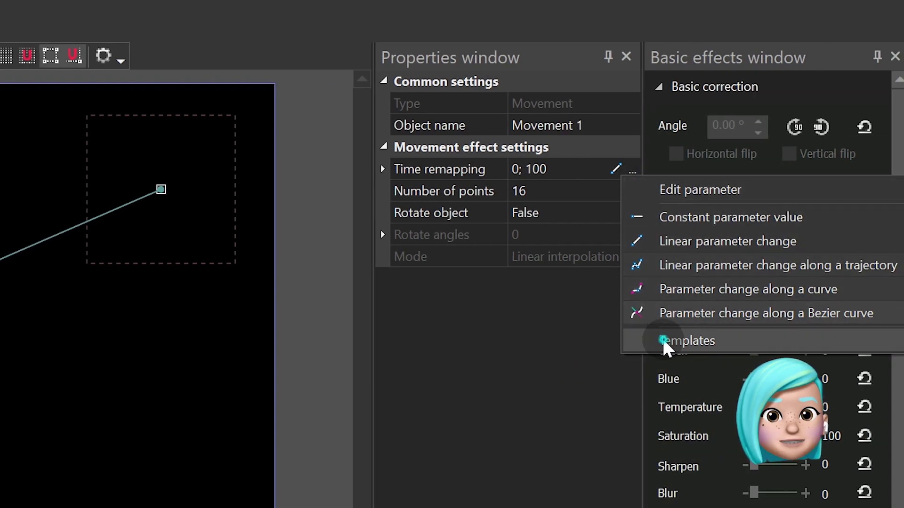
pyautogui.click(664, 343)
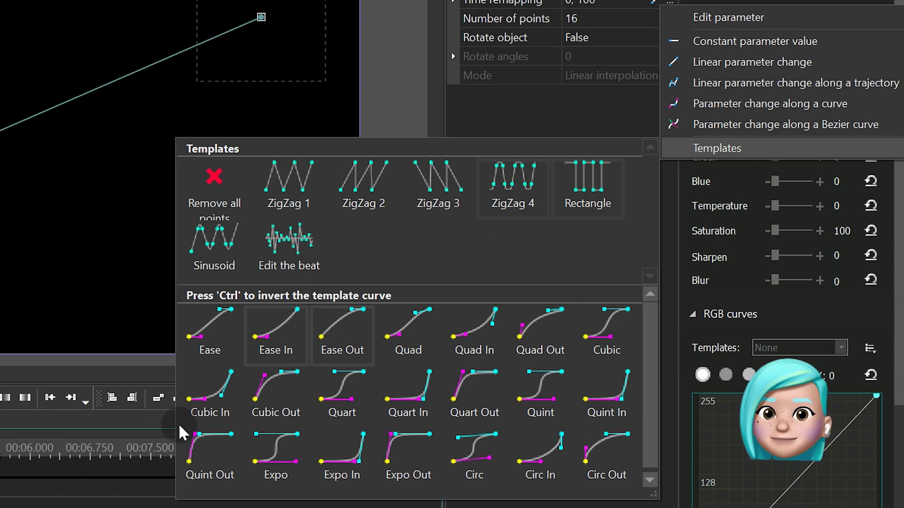
pyautogui.click(289, 343)
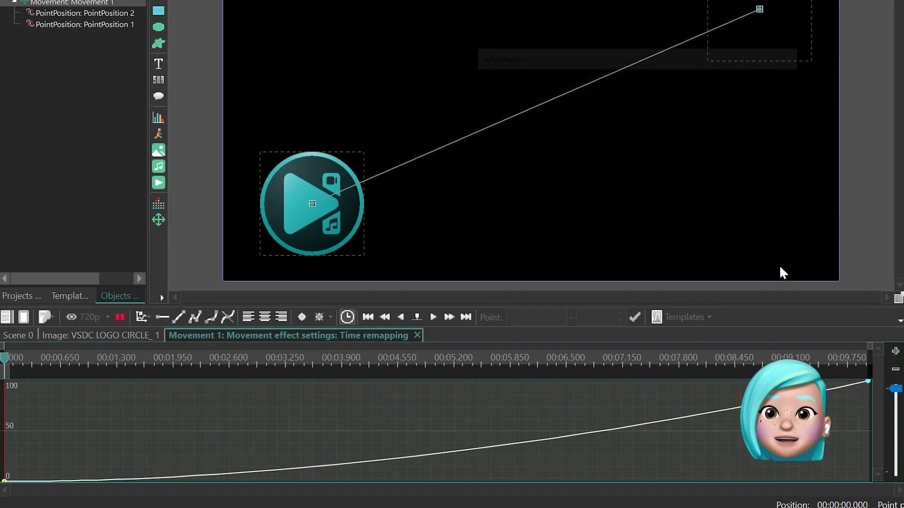
pyautogui.press('space')
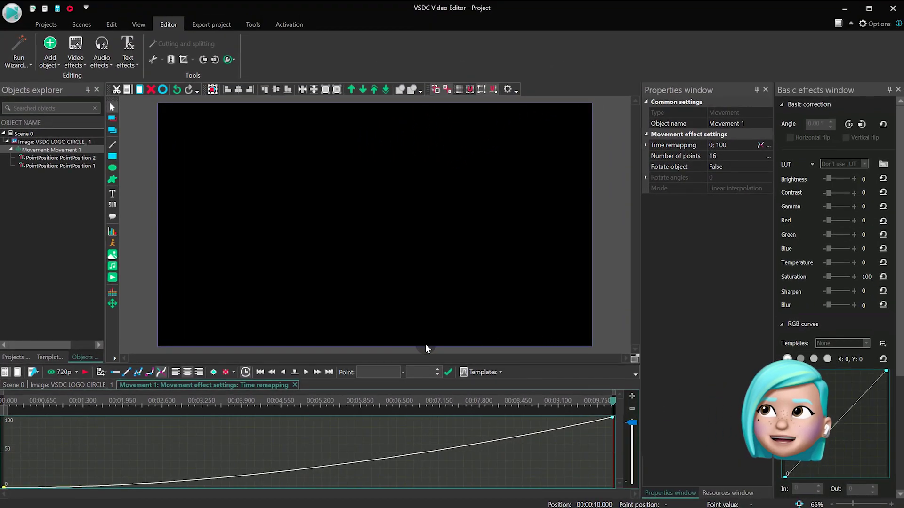
# - Make the Time remapping curve a straight 0–100 line, preview it, and set the playhead near 5 s
pyautogui.click(126, 372)
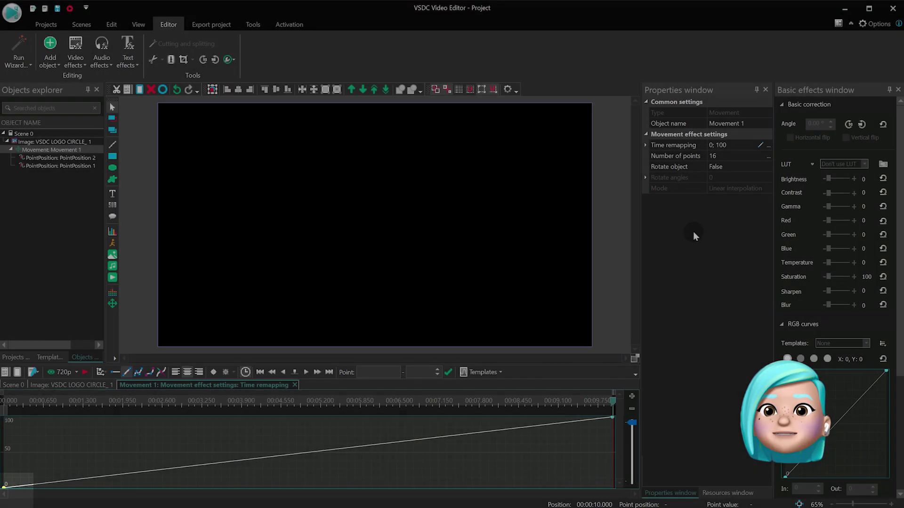
pyautogui.press('space')
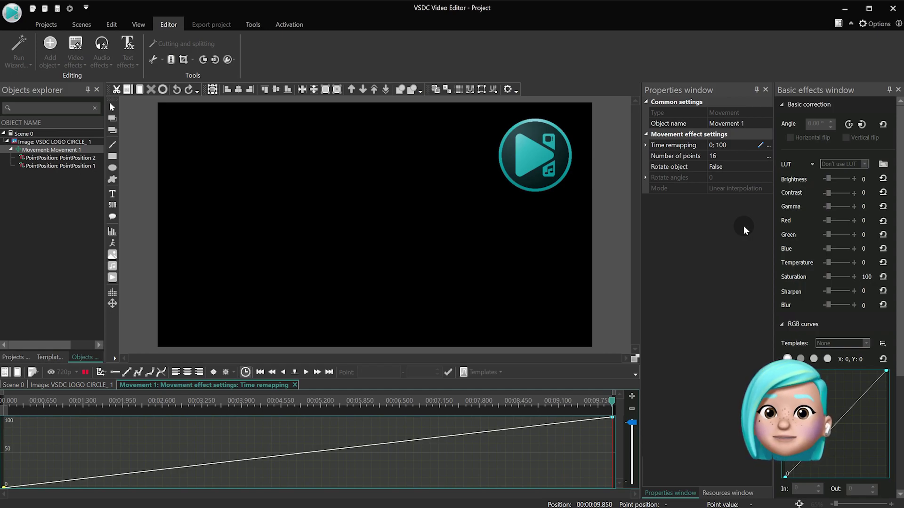
pyautogui.click(315, 403)
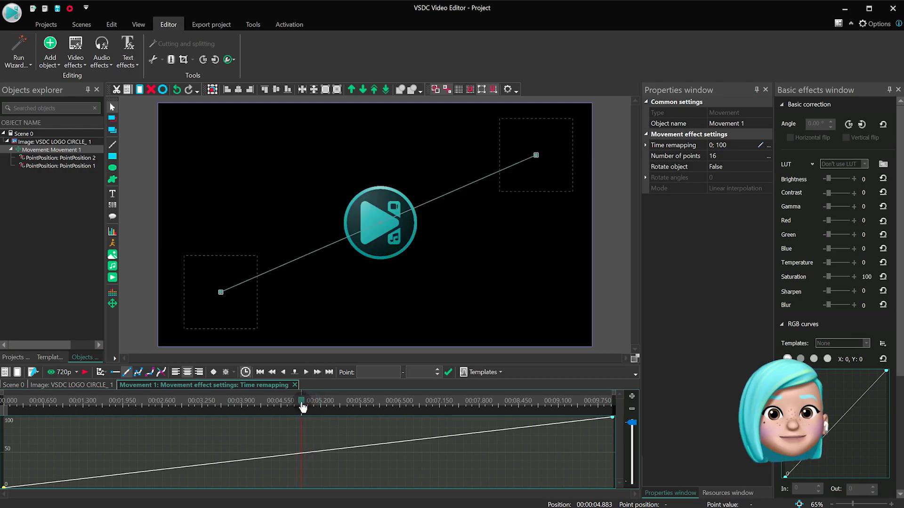
# - Add a curve keyframe at 00:00:04.866, lower the end keyframe to 0, and preview
pyautogui.moveTo(303, 404); pyautogui.dragTo(302, 404)
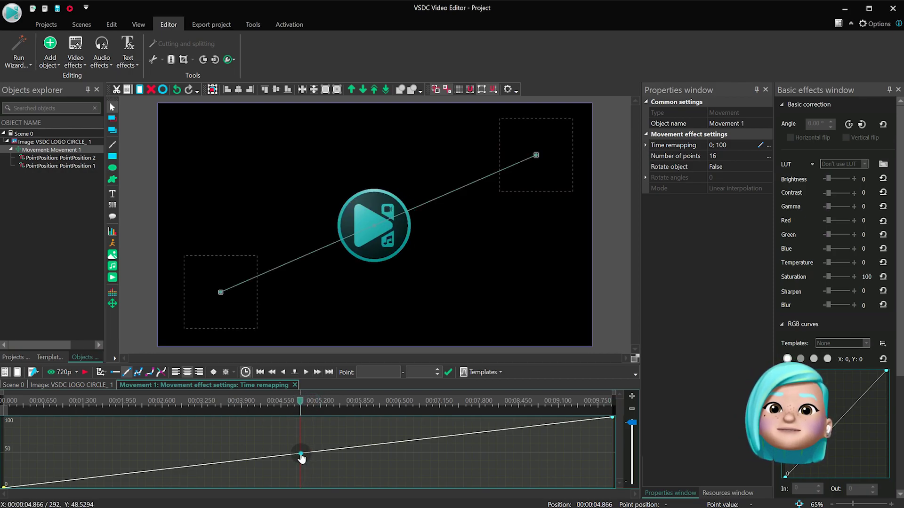
pyautogui.click(301, 454)
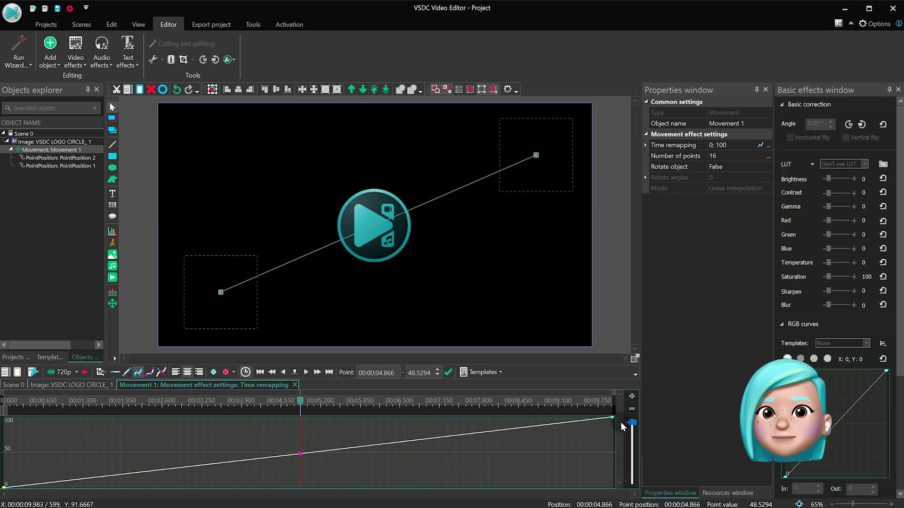
pyautogui.moveTo(613, 419); pyautogui.dragTo(611, 500)
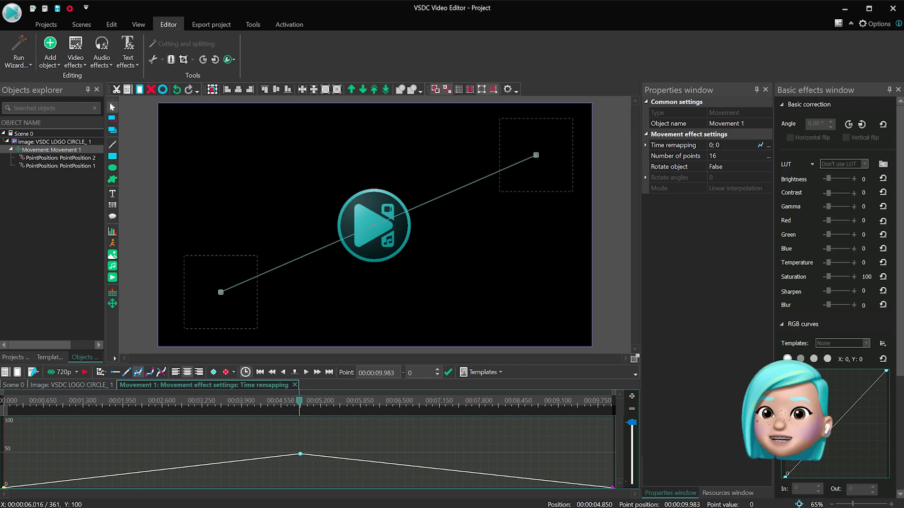
pyautogui.click(49, 372)
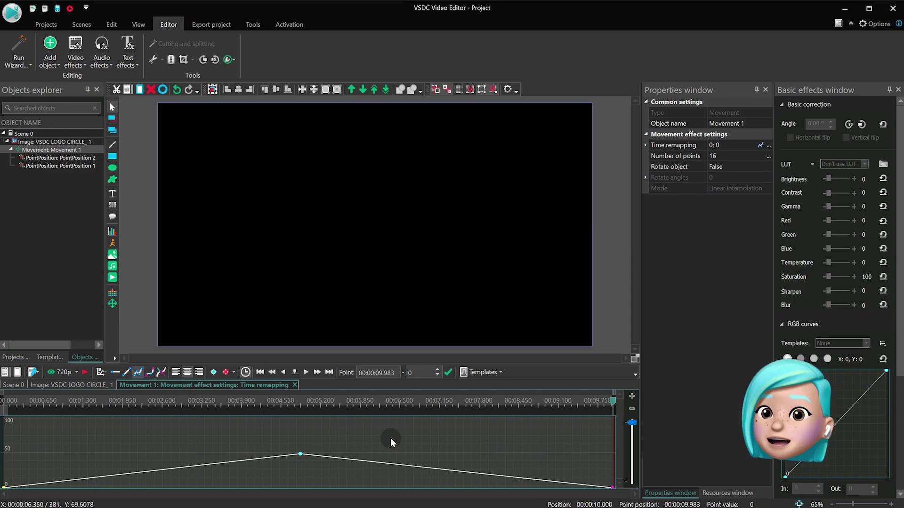
# - Apply the ZigZag 1 template to the Time remapping curve and preview the movement
pyautogui.click(493, 373)
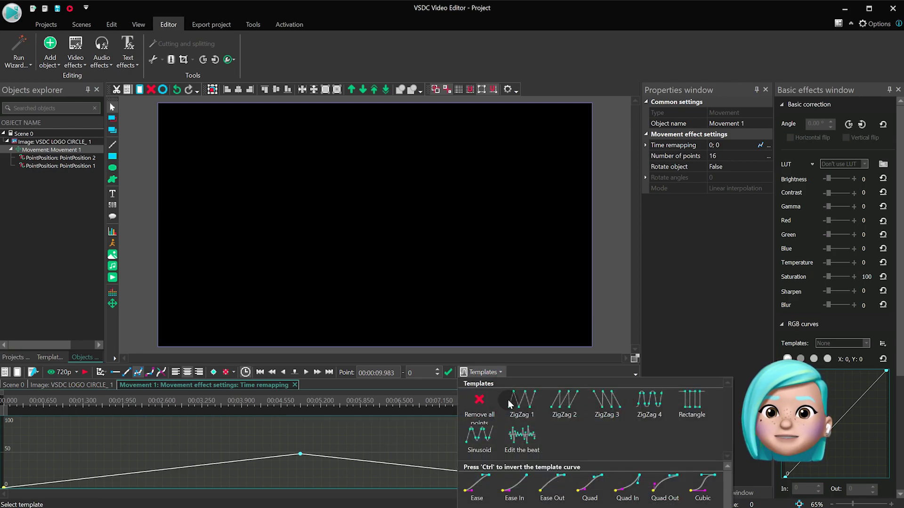
pyautogui.click(518, 417)
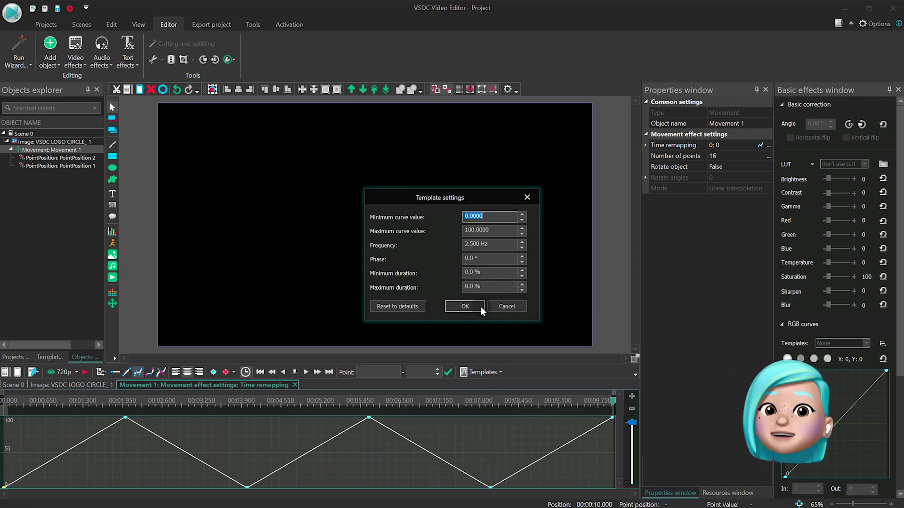
pyautogui.click(465, 307)
pyautogui.press('space')
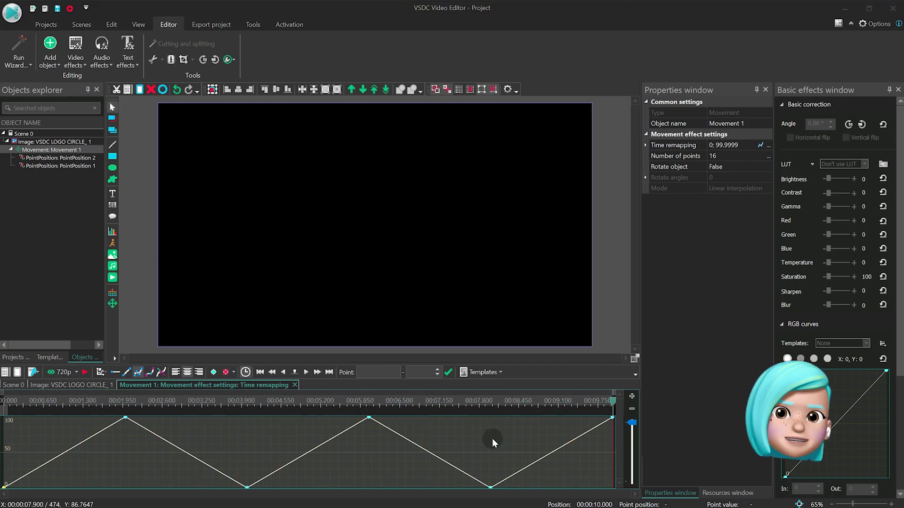
# - Remove all points from the Time remapping curve, confirming the warning
pyautogui.rightClick(493, 441)
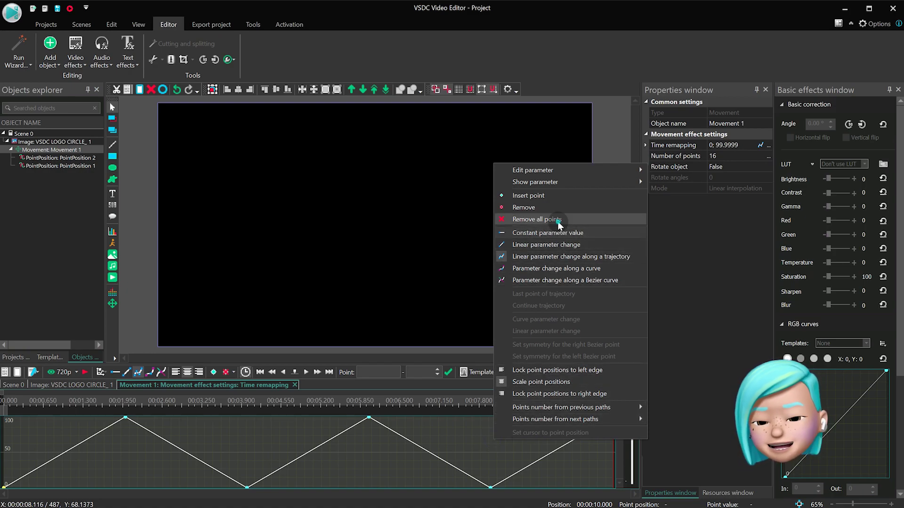
pyautogui.click(537, 219)
pyautogui.click(503, 245)
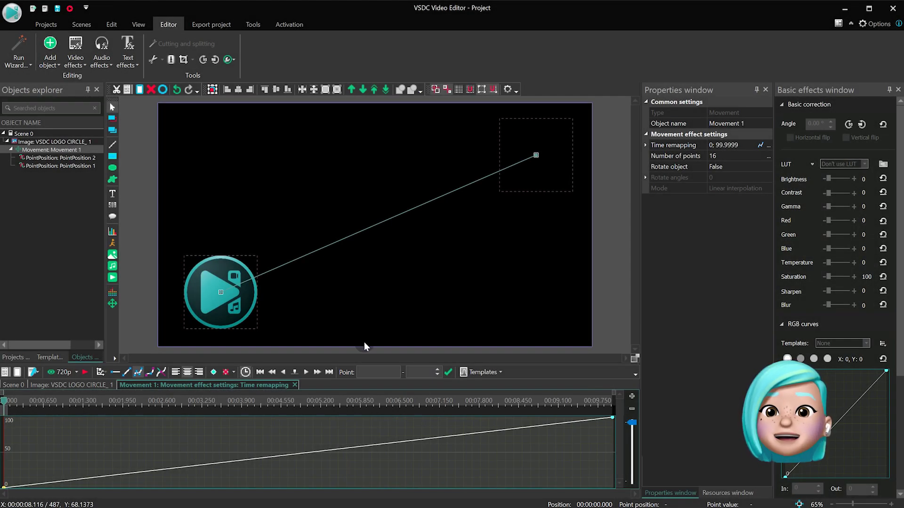
# - Add Time remapping points at 4.816 s and 6.500 s, enter value 50, and preview twice
pyautogui.click(305, 404)
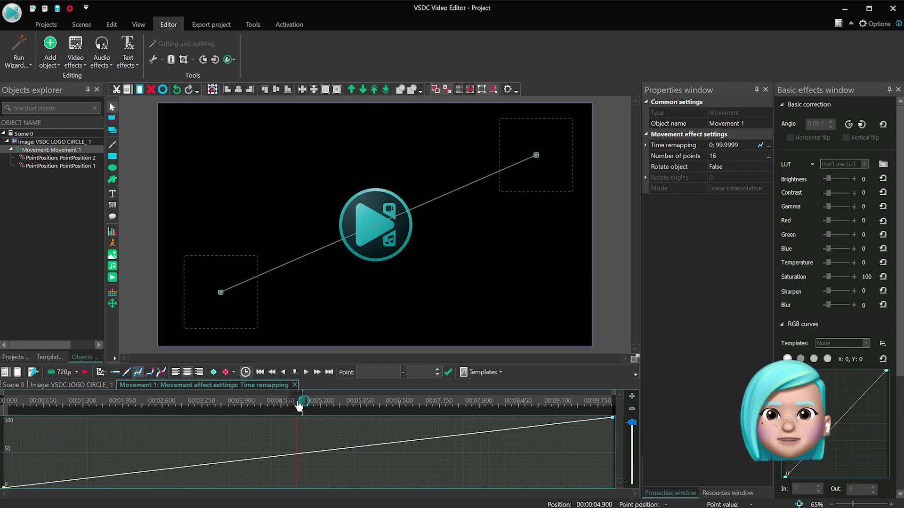
pyautogui.click(299, 404)
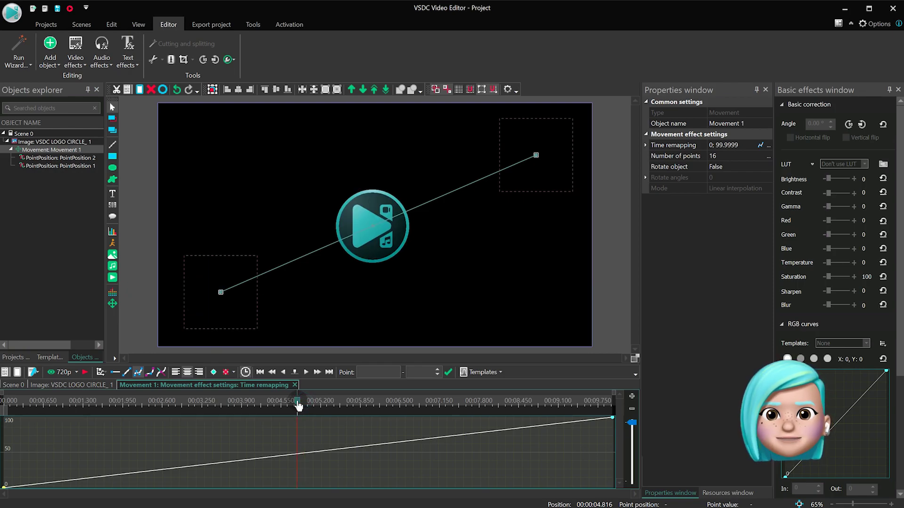
pyautogui.click(297, 453)
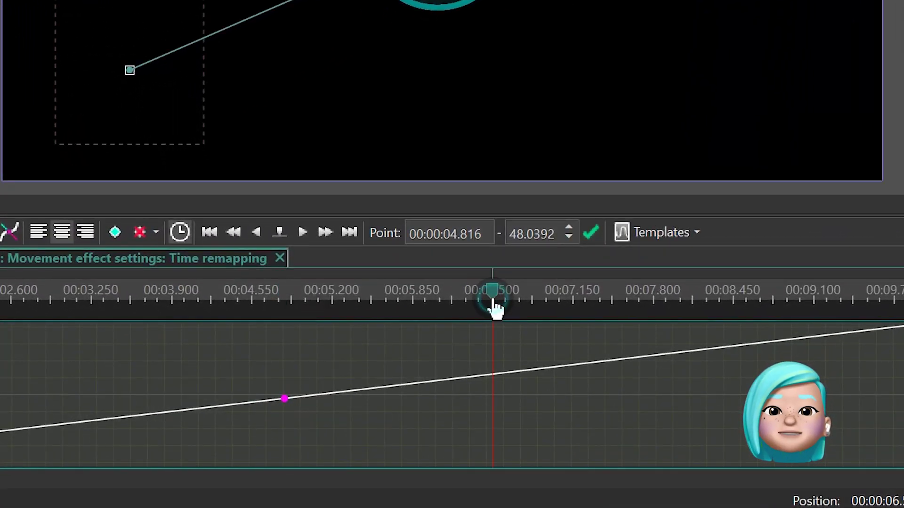
pyautogui.doubleClick(493, 375)
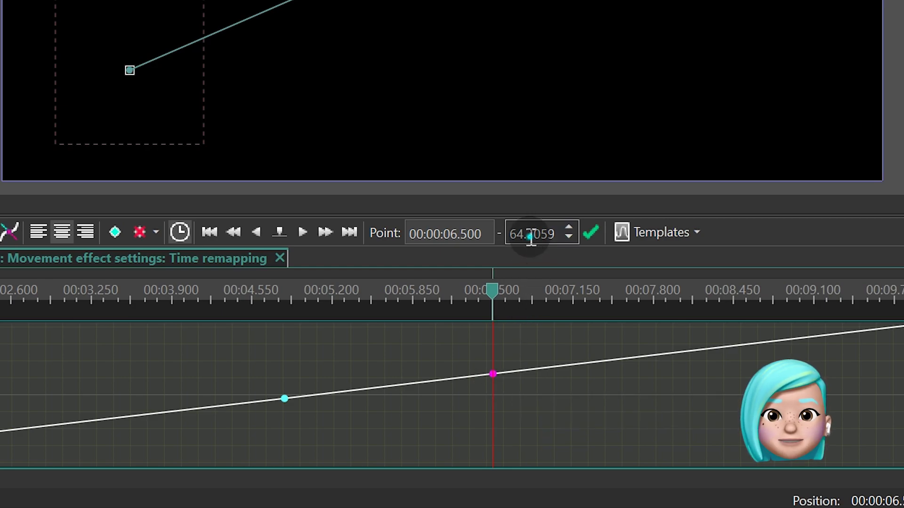
pyautogui.write('5')
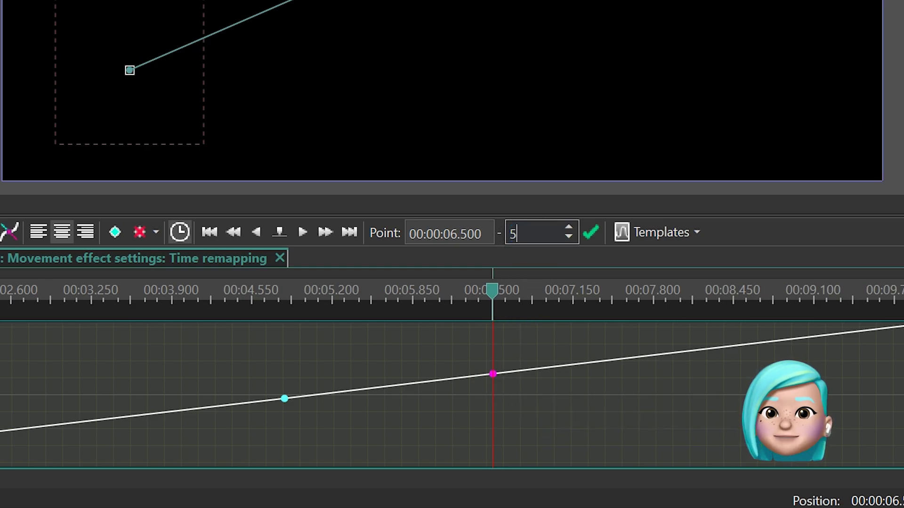
pyautogui.write('0')
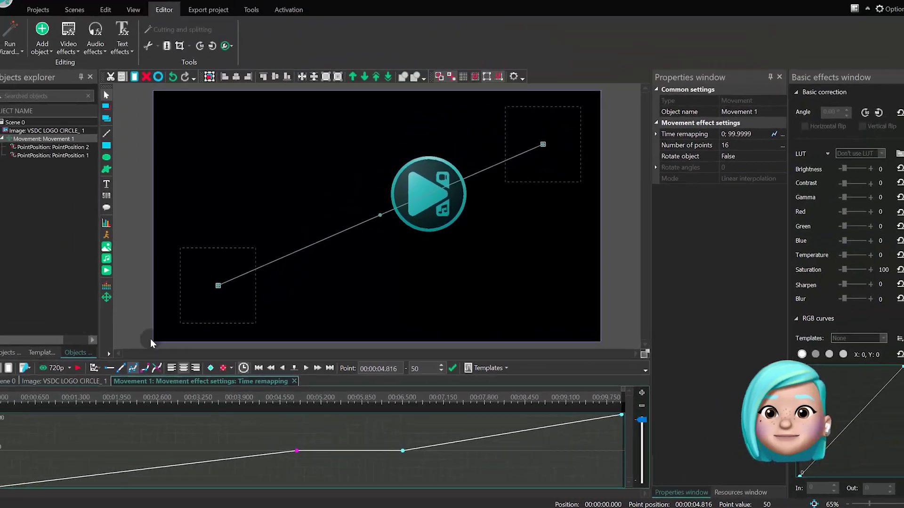
pyautogui.press('space')
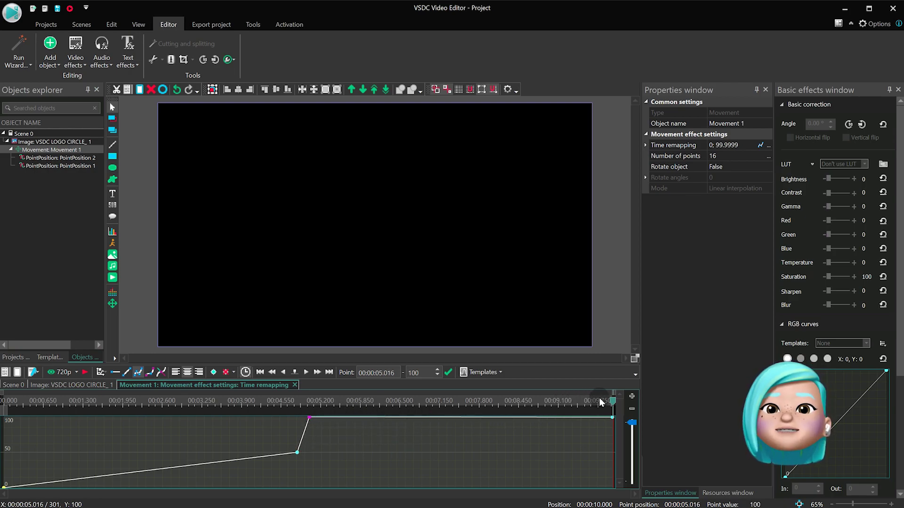
pyautogui.press('space')
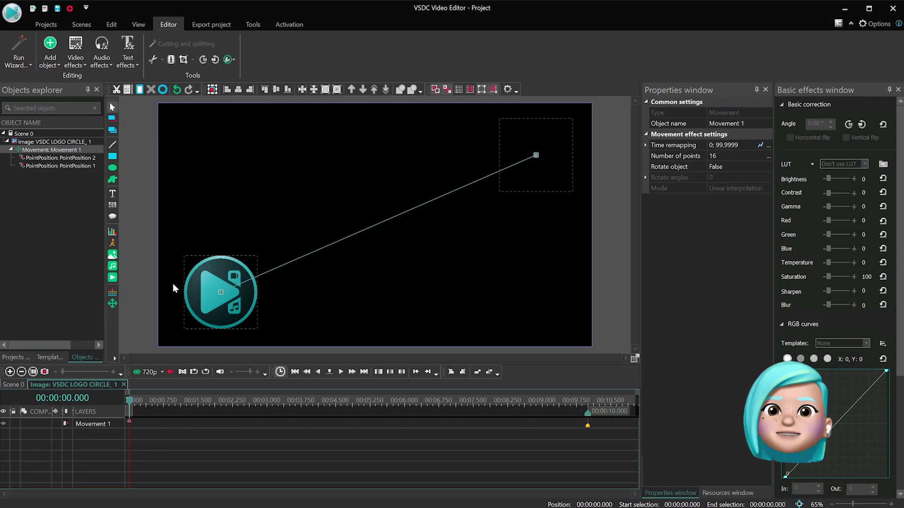
# - Add path point 3 at top-left and point 4 at bottom-right, then open Movement 1's Time remapping
pyautogui.click(112, 304)
pyautogui.click(505, 300)
pyautogui.moveTo(536, 155); pyautogui.dragTo(219, 158)
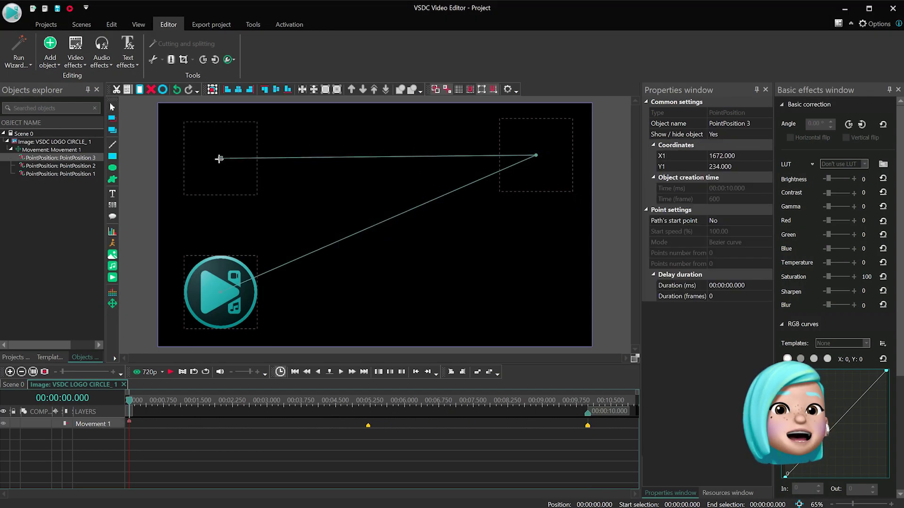
pyautogui.click(112, 304)
pyautogui.click(505, 301)
pyautogui.click(531, 291)
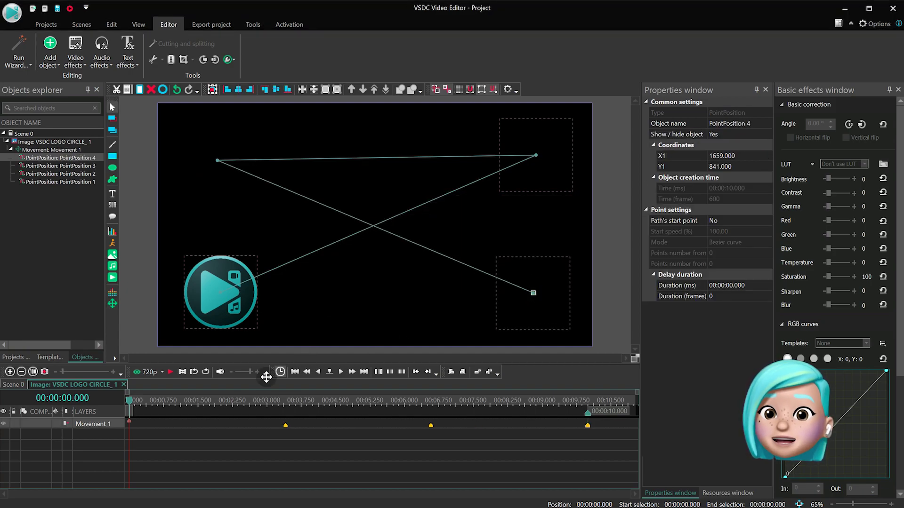
pyautogui.click(103, 426)
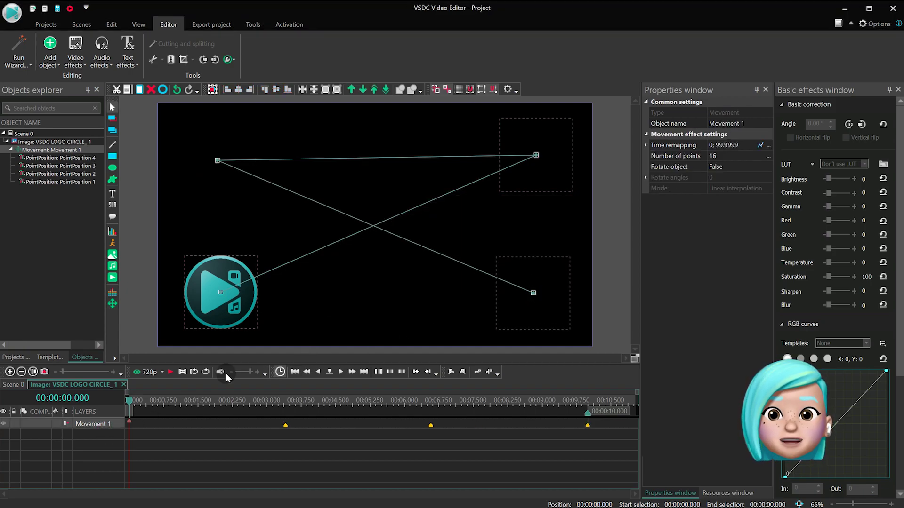
pyautogui.click(763, 146)
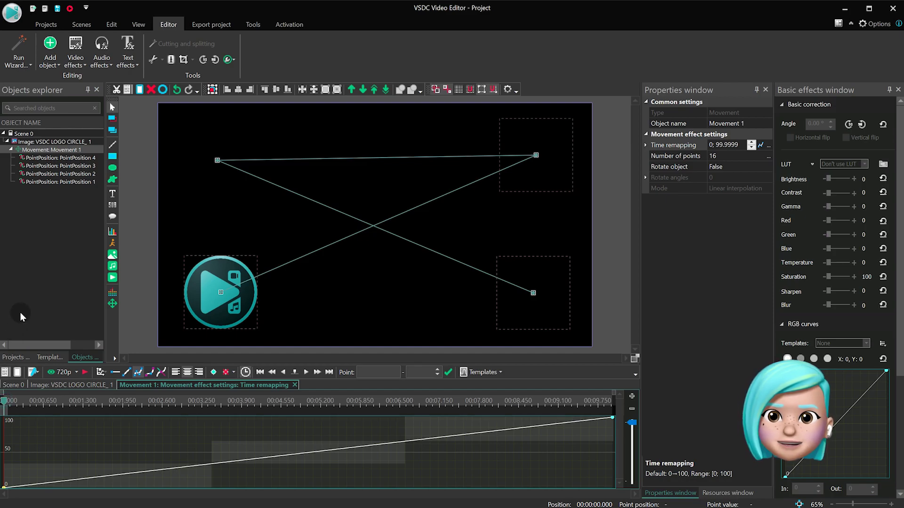
# - Preview the timing and add curve points at 3.416 s and 6.6 s, where the logo reaches corners
pyautogui.press('space')
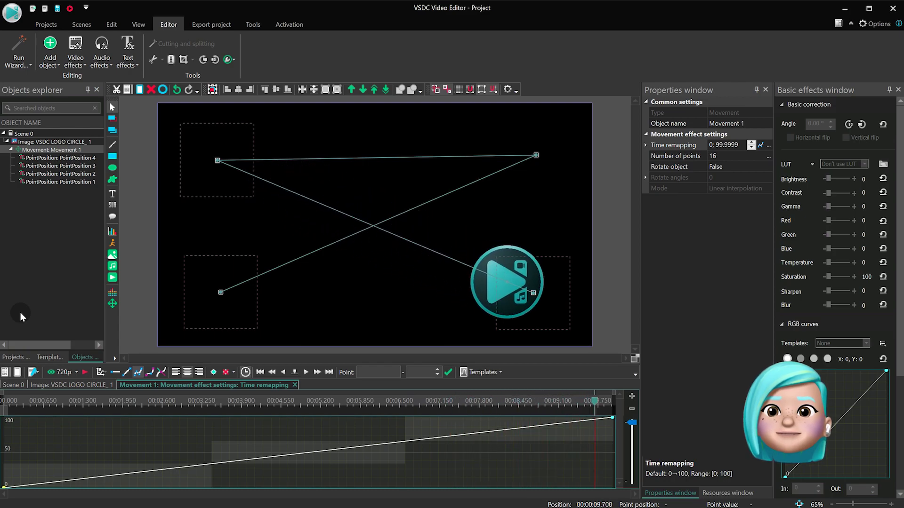
pyautogui.click(211, 413)
pyautogui.click(407, 402)
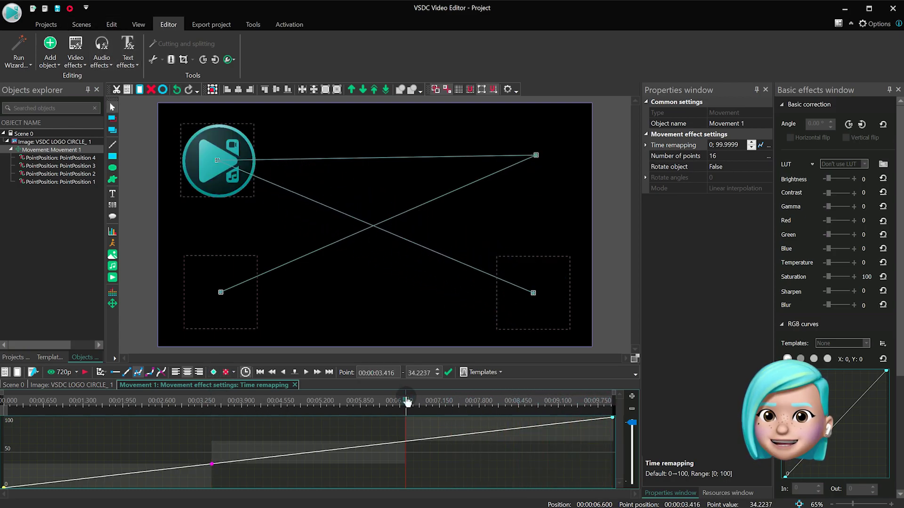
pyautogui.moveTo(408, 465); pyautogui.dragTo(406, 443)
# - Flatten the Bézier handles at both curve points, preview, and return to the logo's layer timeline
pyautogui.click(162, 372)
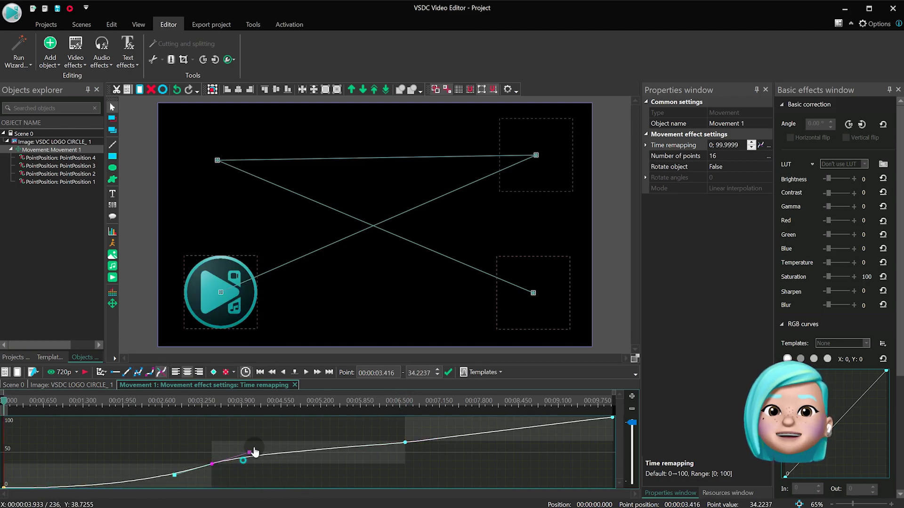
pyautogui.moveTo(254, 452); pyautogui.dragTo(321, 467)
pyautogui.moveTo(456, 438); pyautogui.dragTo(556, 442)
pyautogui.press('space')
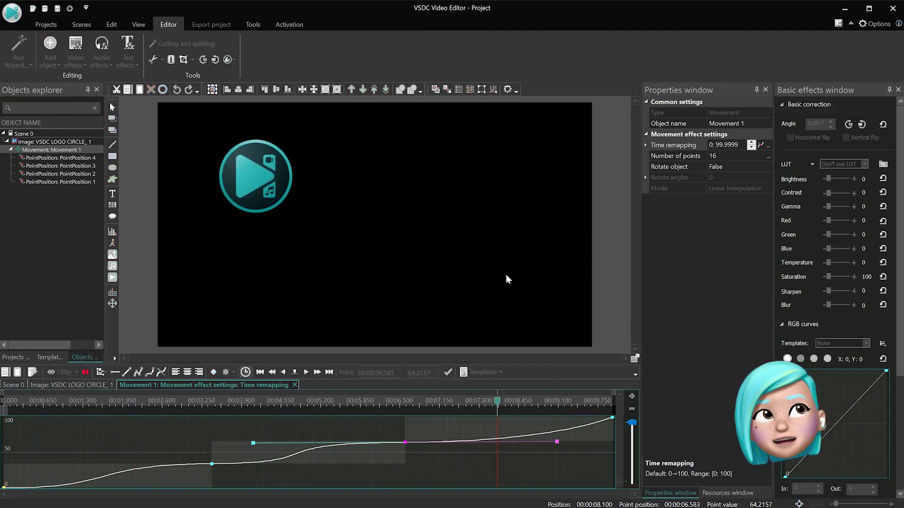
pyautogui.click(101, 388)
# - Pull the top-left path point right and the top-right path point left toward the centre
pyautogui.click(216, 404)
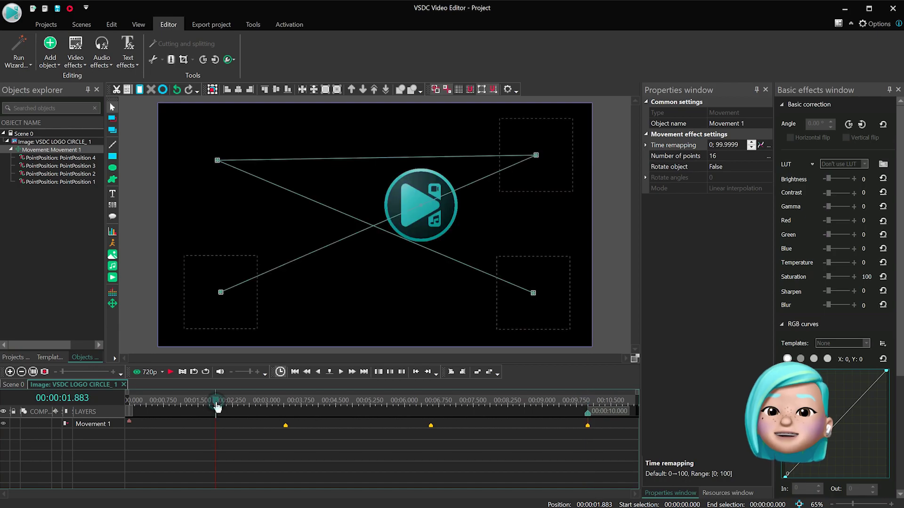
pyautogui.moveTo(218, 160); pyautogui.dragTo(321, 162)
pyautogui.moveTo(535, 158); pyautogui.dragTo(433, 165)
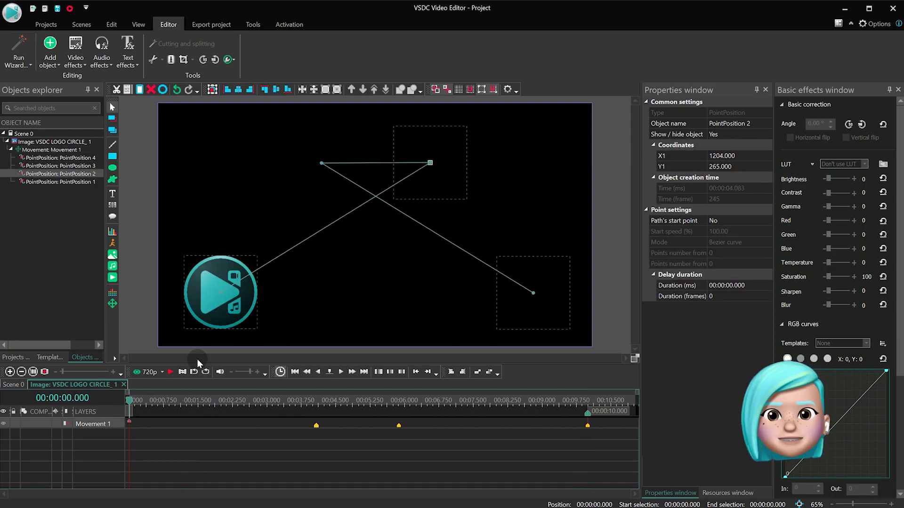
# - Move Movement 1's two middle Time remapping points closer together, one to 4.066 s, and preview
pyautogui.click(92, 424)
pyautogui.click(768, 146)
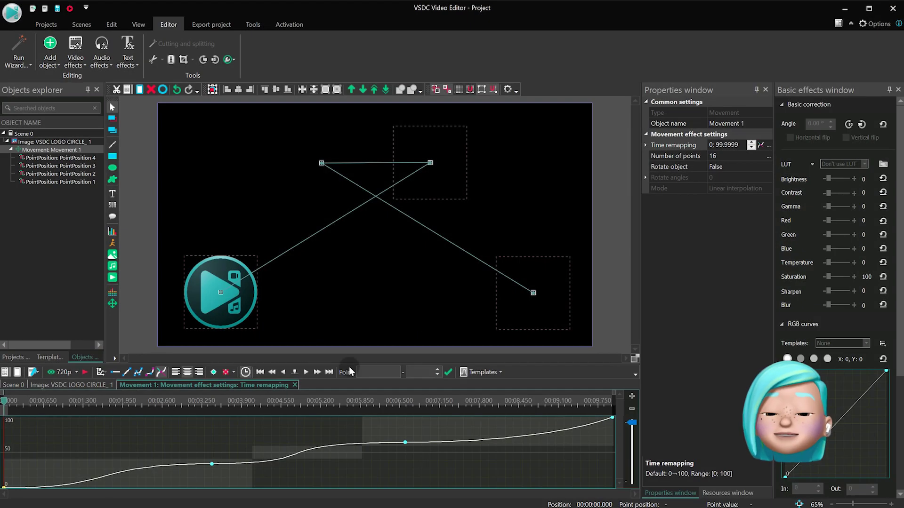
pyautogui.moveTo(212, 464); pyautogui.dragTo(252, 460)
pyautogui.moveTo(405, 443); pyautogui.dragTo(363, 448)
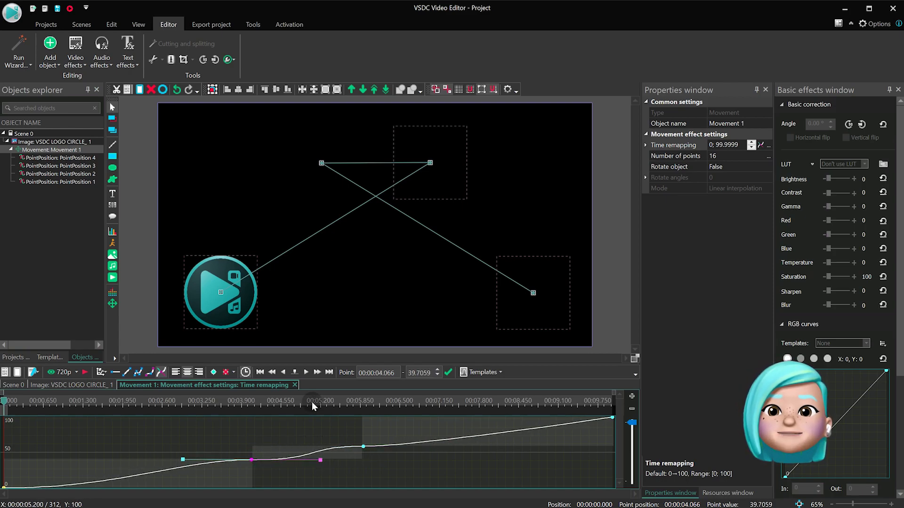
pyautogui.press('space')
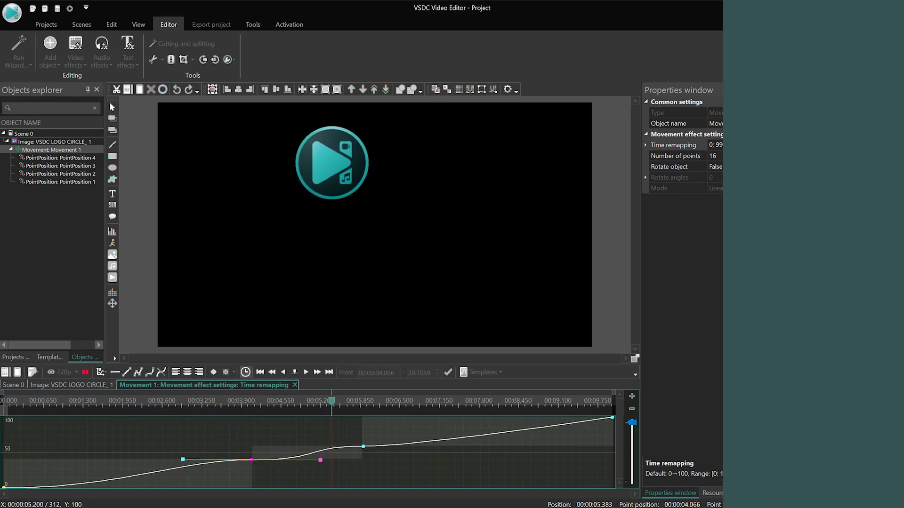